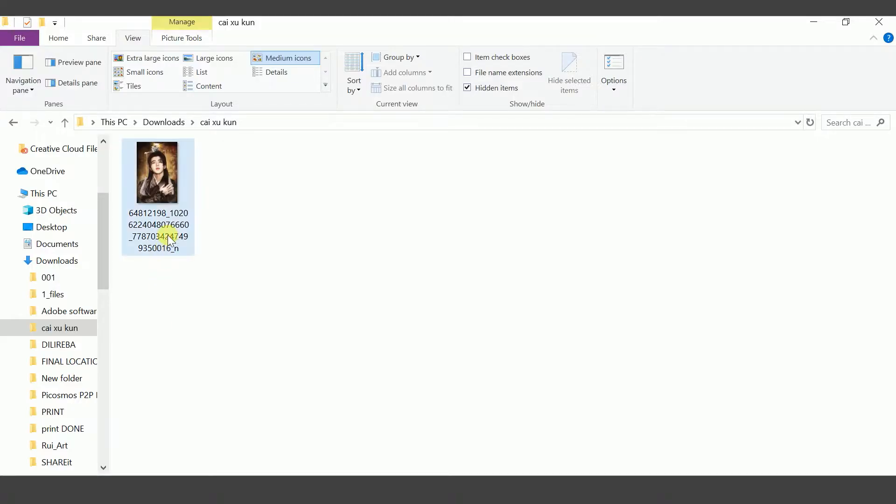
Step: Open the portrait image in Photoshop and convert it to Grayscale mode, discarding its colour information
left_click_drag(166, 191, 395, 352)
left_click(64, 20)
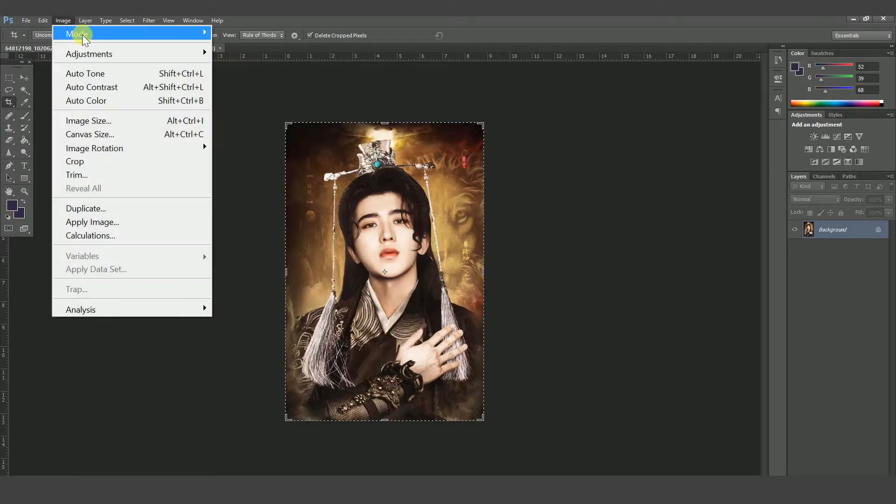
mouse_move(108, 33)
left_click(226, 47)
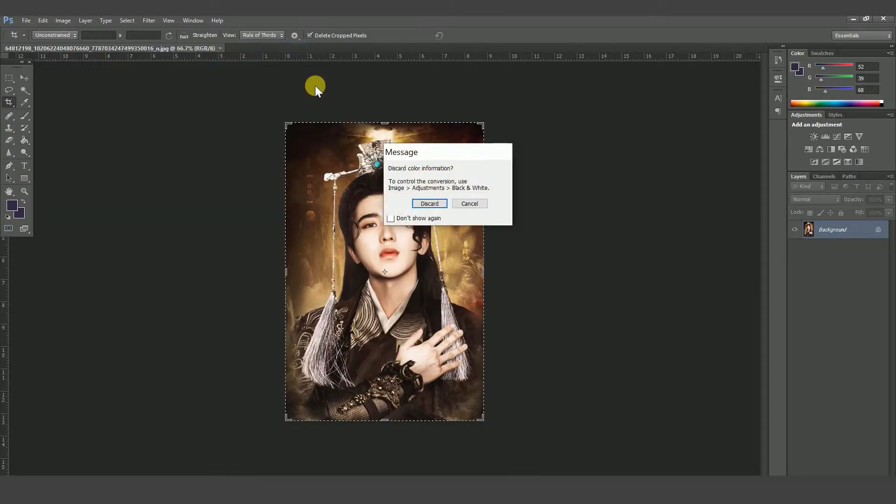
left_click(425, 204)
Step: Save the grayscale image as a JPEG named "cai xu kun" with the offered JPEG options
left_click(27, 19)
left_click(86, 188)
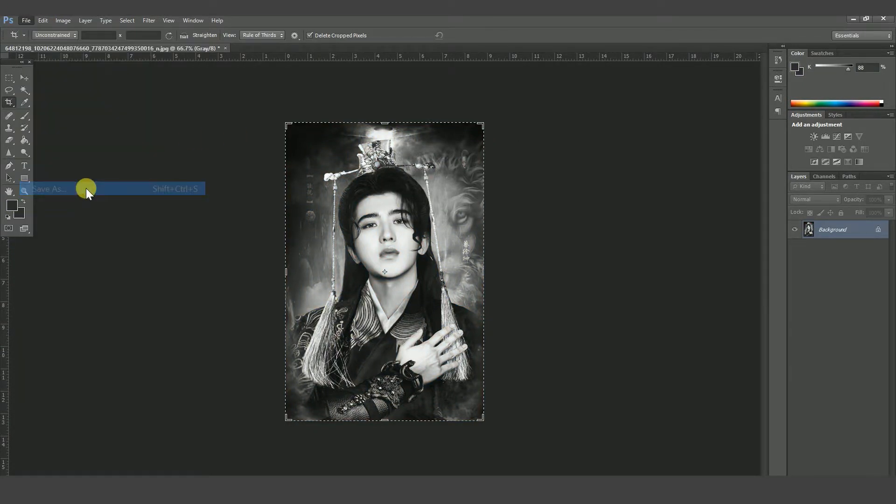
type("cai xu kun")
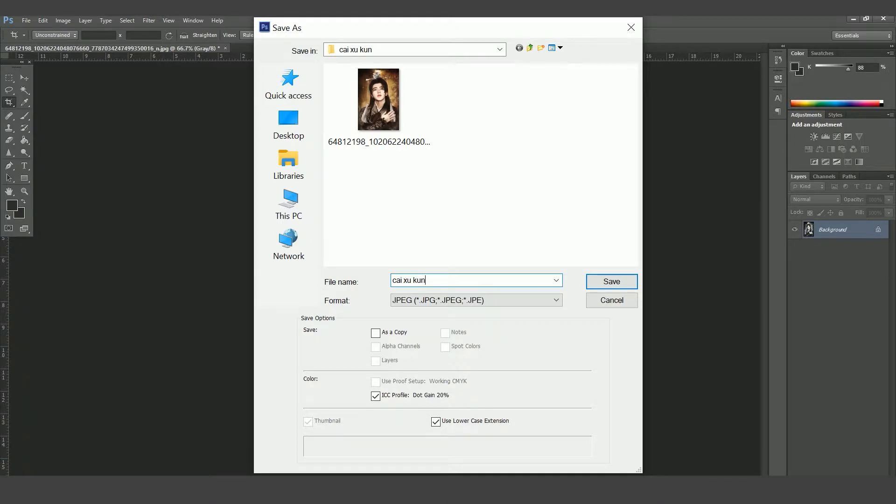
key("Return")
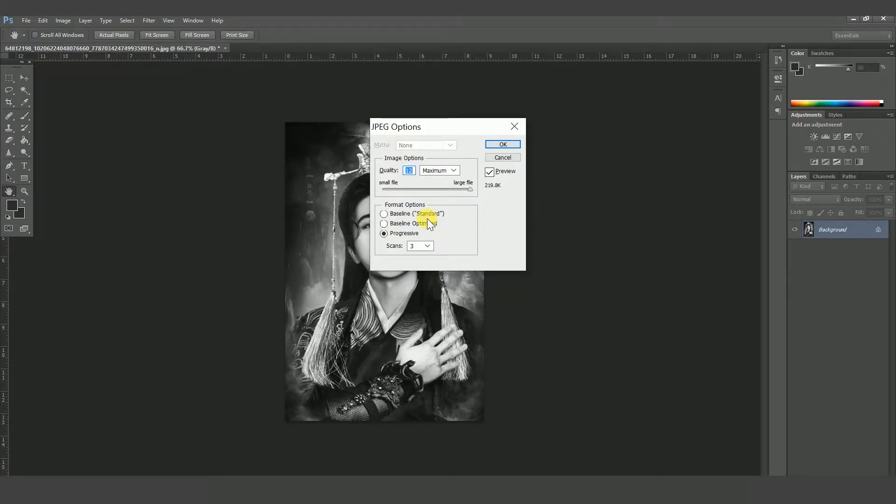
left_click(501, 146)
Step: Switch to After Effects, import cai xu kun.jpg into the project and create a composition from it
key("c")
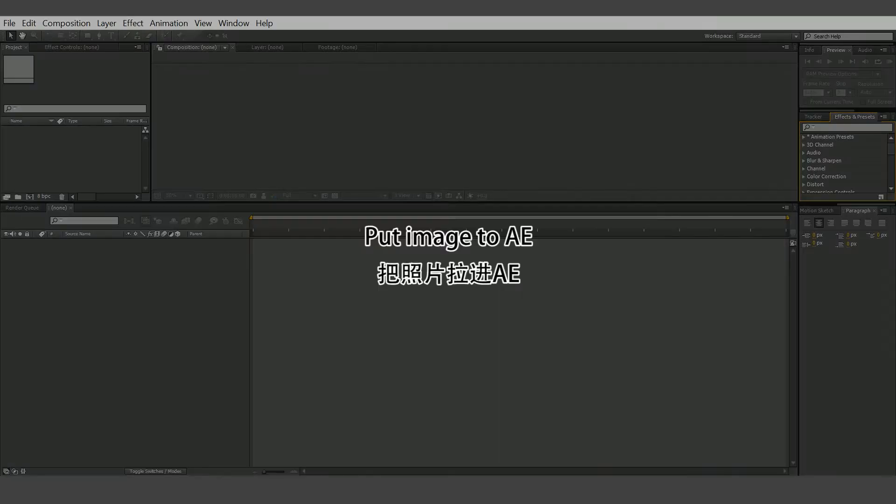
left_click(67, 177)
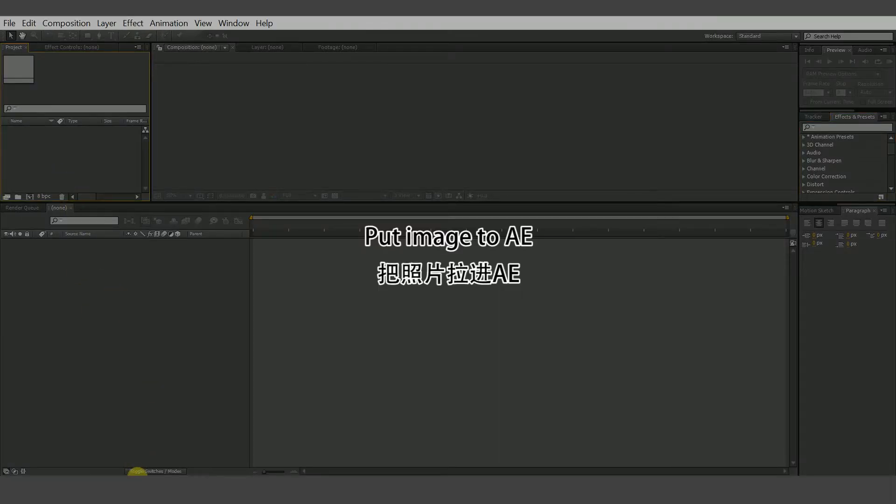
left_click(137, 475)
left_click_drag(224, 161, 104, 165)
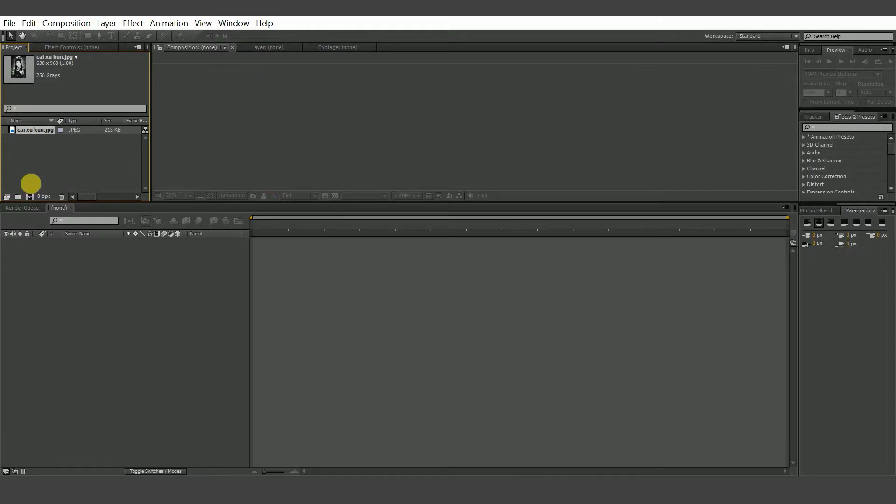
left_click_drag(31, 184, 29, 196)
Step: Duplicate the cai xu kun.jpg layer in the composition
left_click(101, 242)
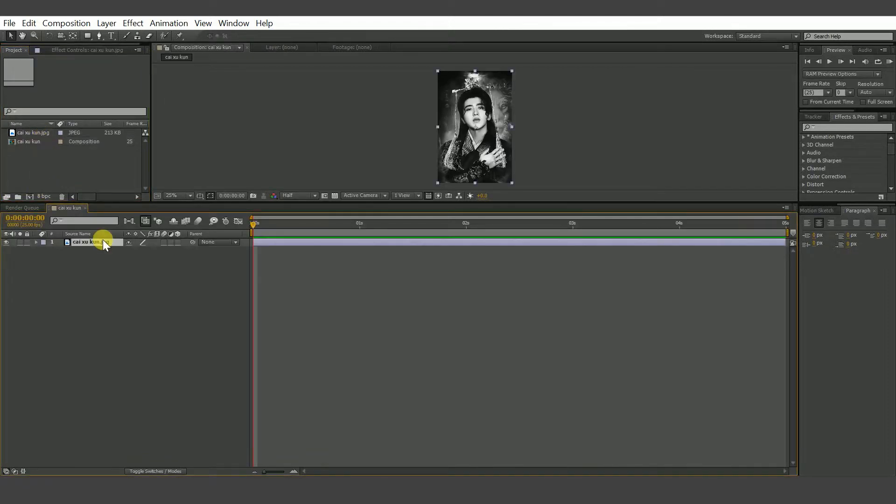
left_click(32, 24)
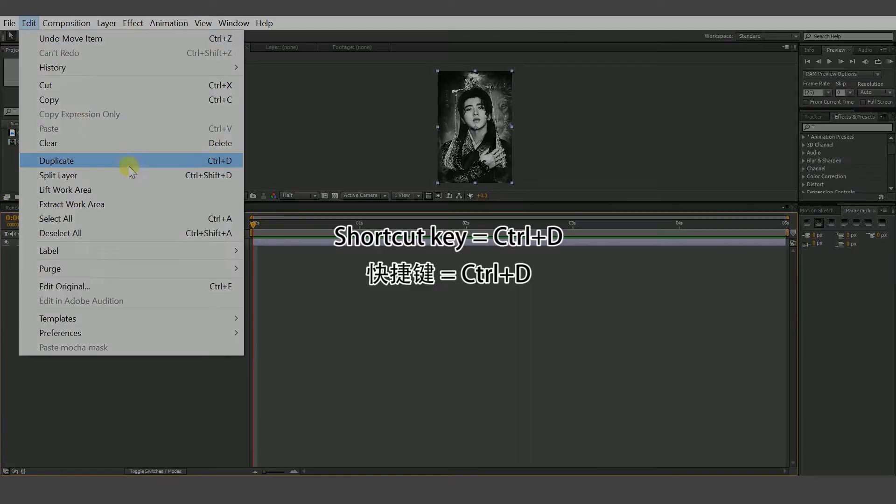
left_click(235, 161)
Step: Find the Trapcode Particular effect and apply it to the upper cai xu kun.jpg layer
left_click(842, 127)
type("particular")
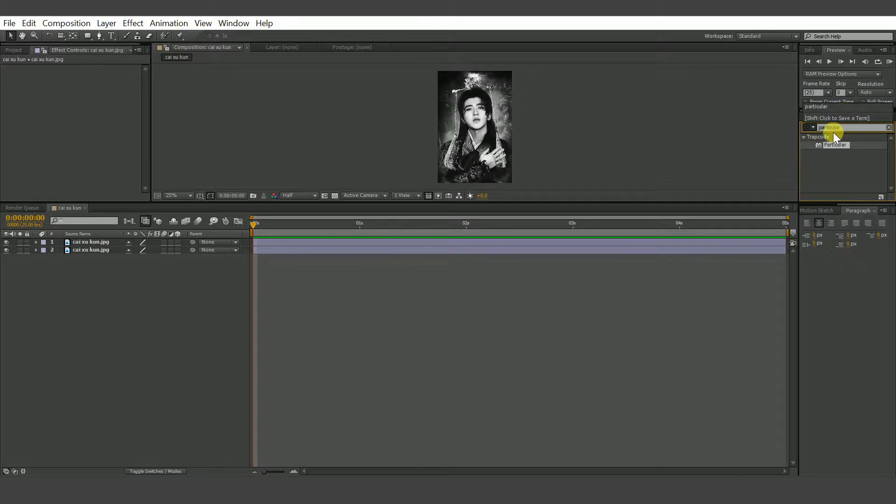
left_click(842, 146)
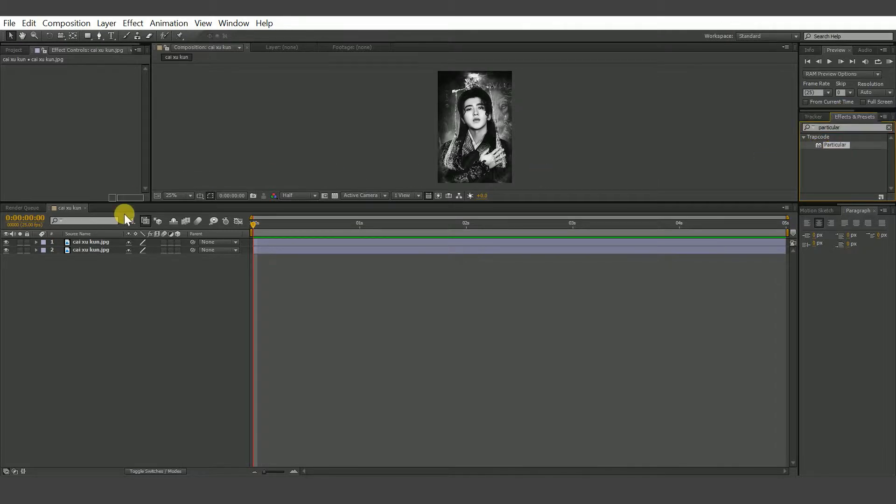
left_click_drag(104, 238, 103, 243)
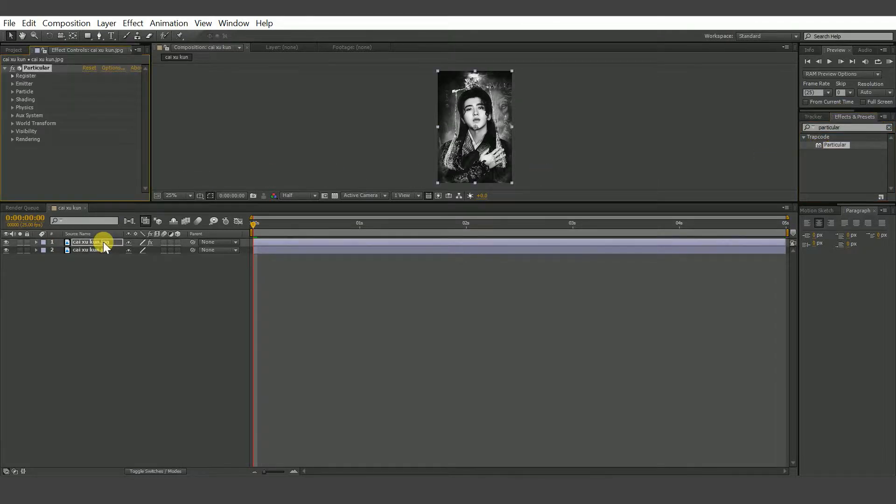
Step: Go to 0:00:02:00 and set Particular's particle Size to 100
left_click_drag(256, 222, 471, 243)
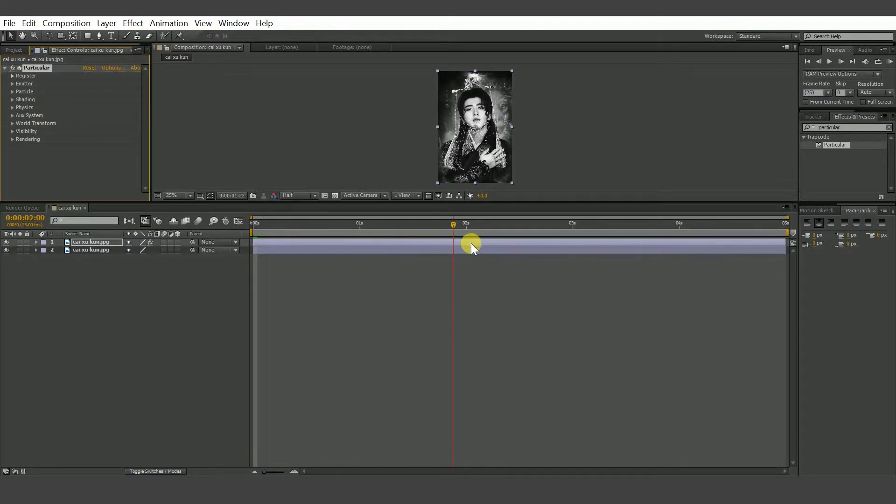
left_click(13, 84)
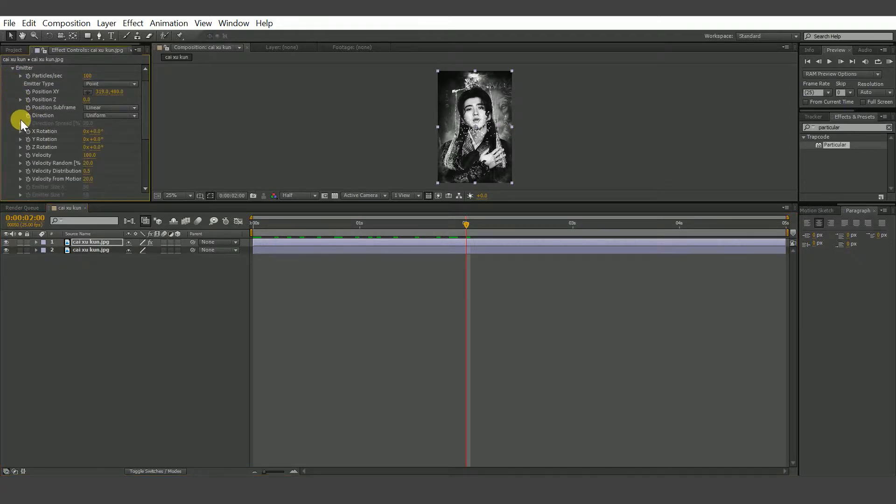
scroll(21, 120, "down", 5)
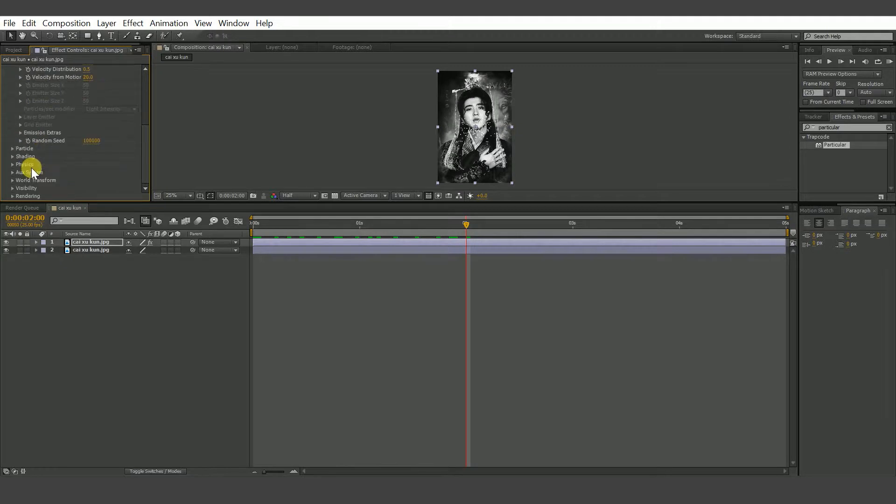
left_click(13, 148)
scroll(28, 149, "down", 4)
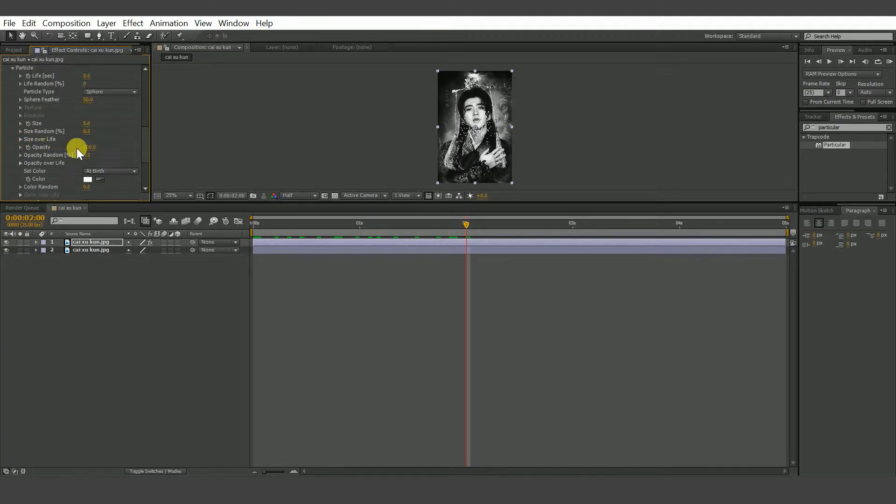
left_click_drag(86, 123, 137, 124)
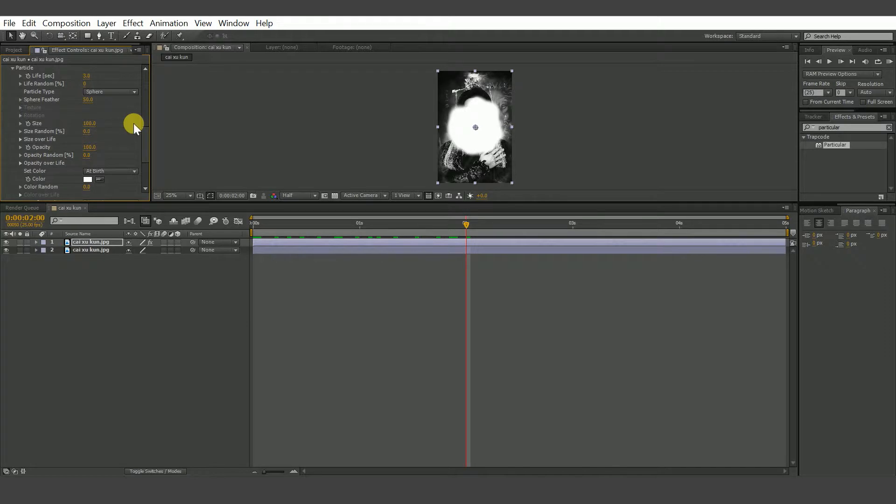
Step: Set the lower layer's track matte to Alpha Matte "cai xu kun.jpg"
left_click_drag(466, 224, 396, 249)
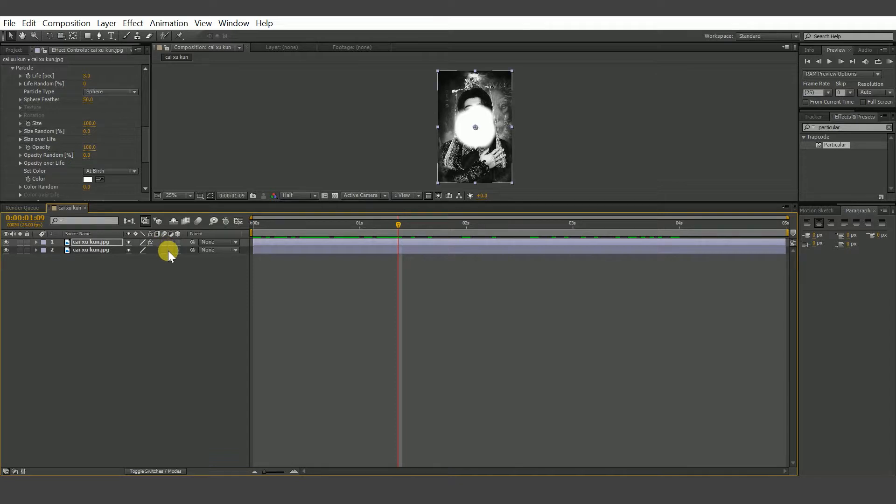
left_click(155, 471)
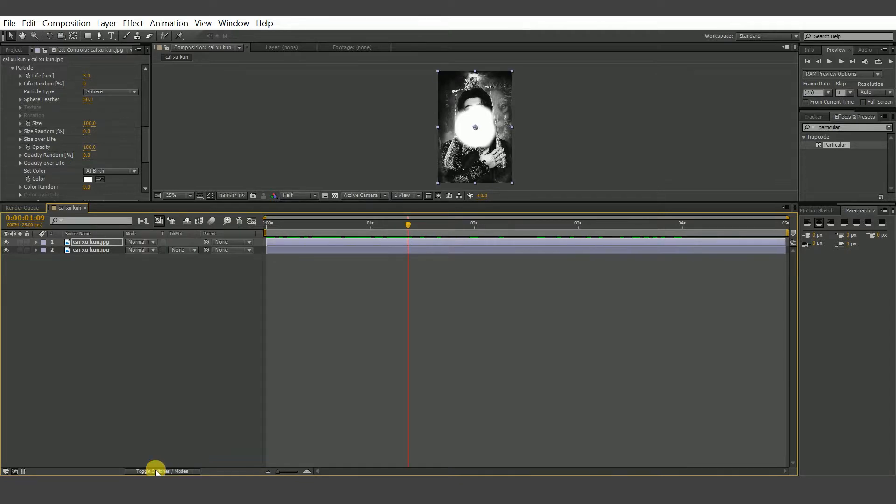
left_click(189, 250)
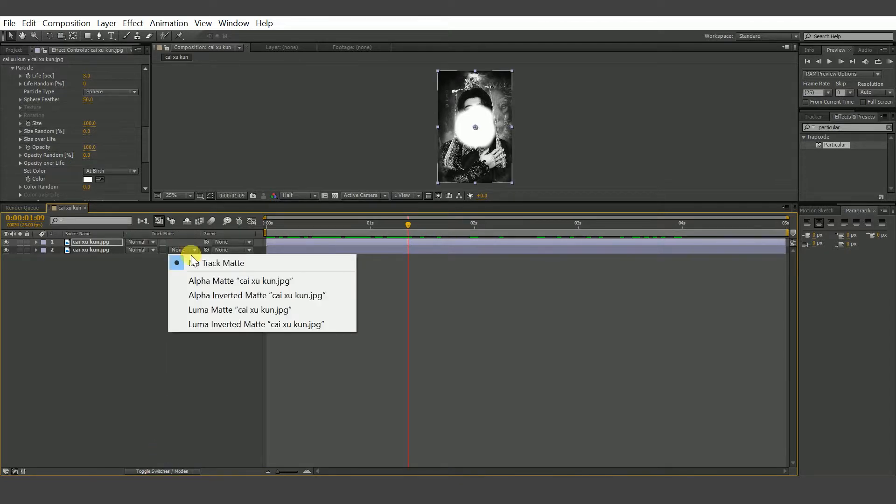
left_click(198, 280)
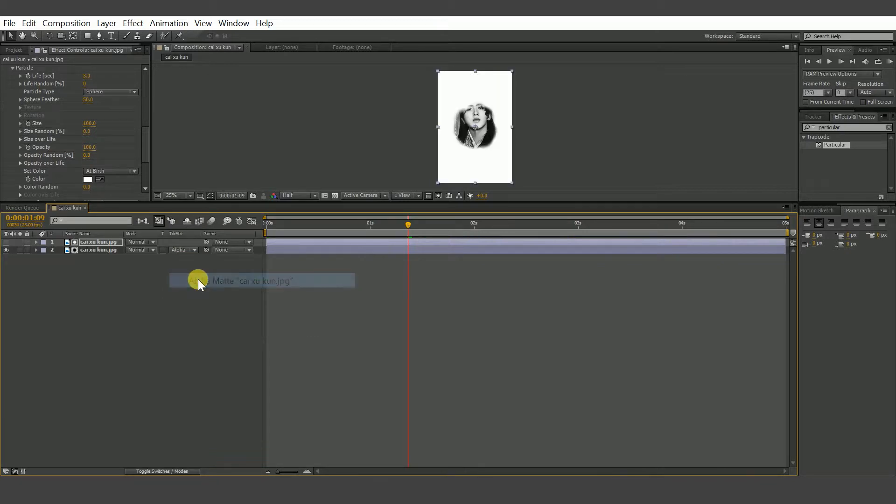
Step: At the first frame, enable keyframing for Particular's particle Size and emitter Velocity, both at 100
left_click_drag(349, 228, 244, 258)
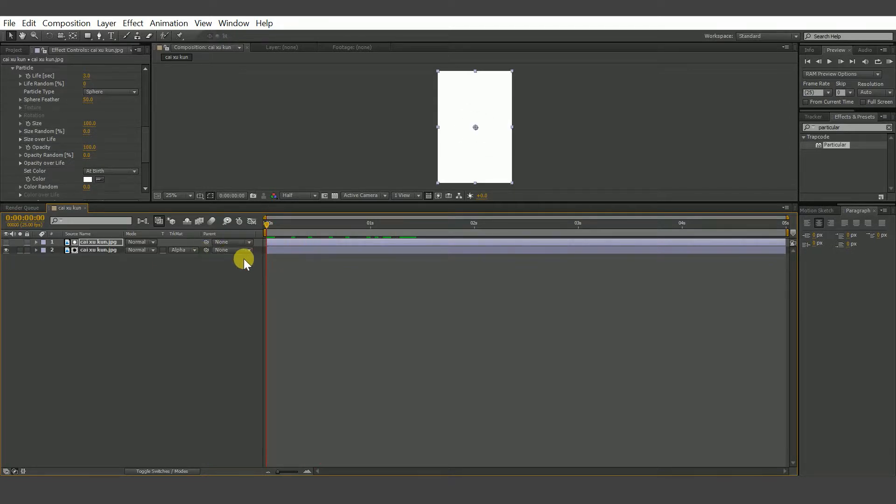
left_click(27, 124)
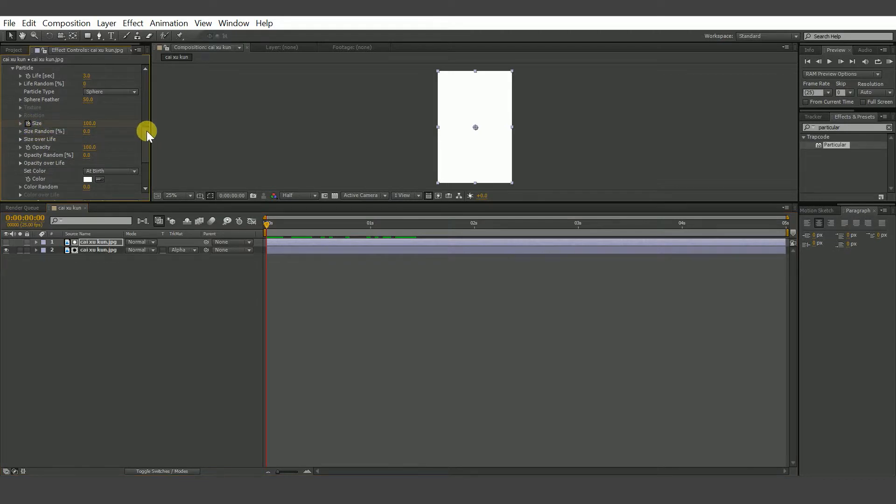
left_click_drag(148, 142, 149, 110)
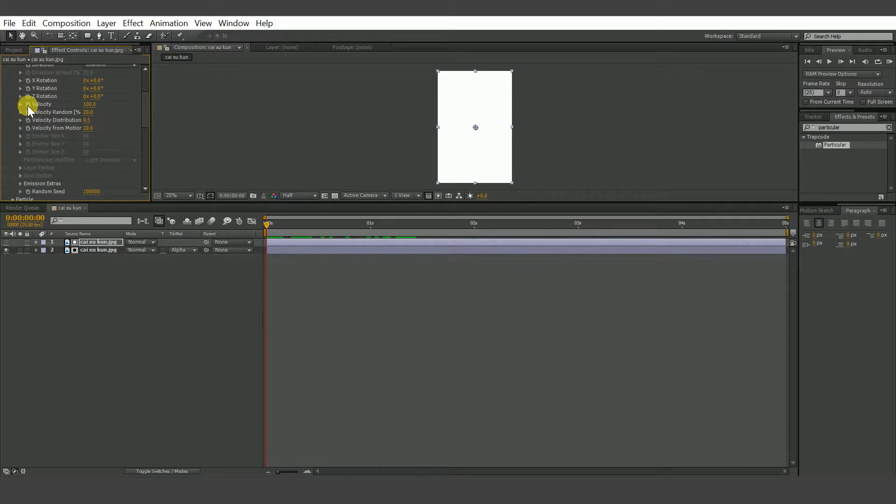
Step: At 0:00:01:00, keyframe the particle Size at 0
left_click_drag(268, 225, 481, 225)
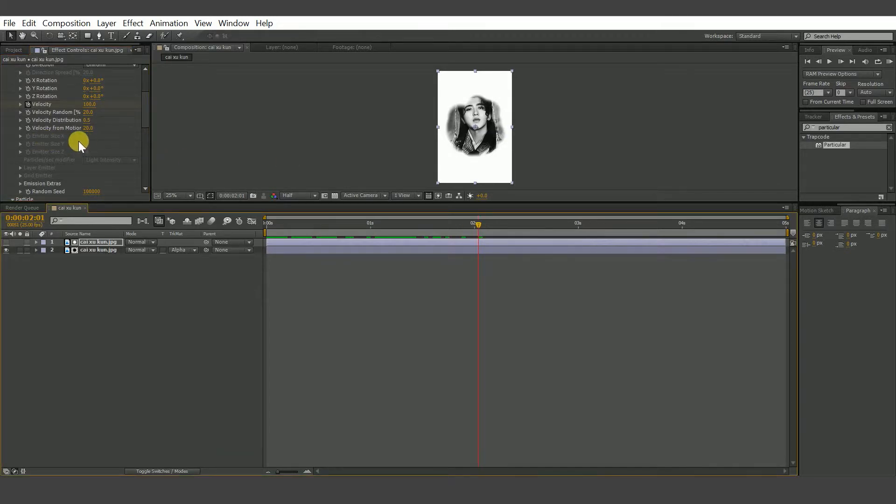
left_click_drag(472, 225, 370, 222)
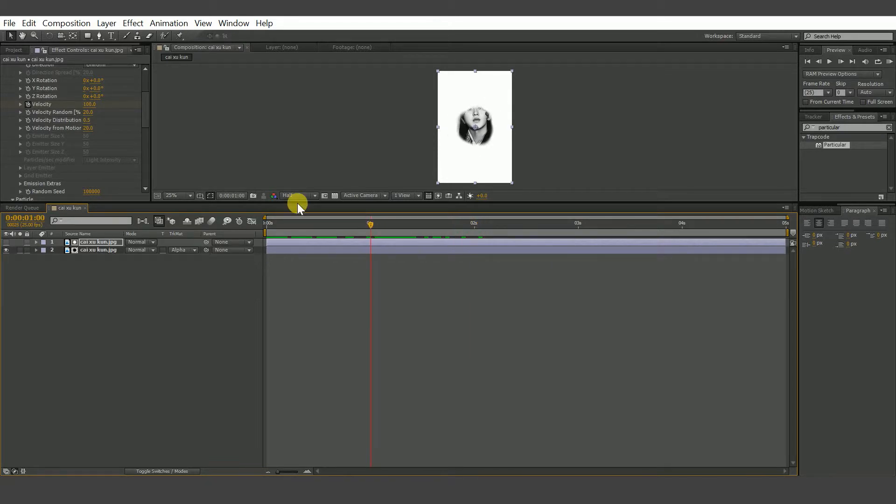
scroll(73, 159, "down", 3)
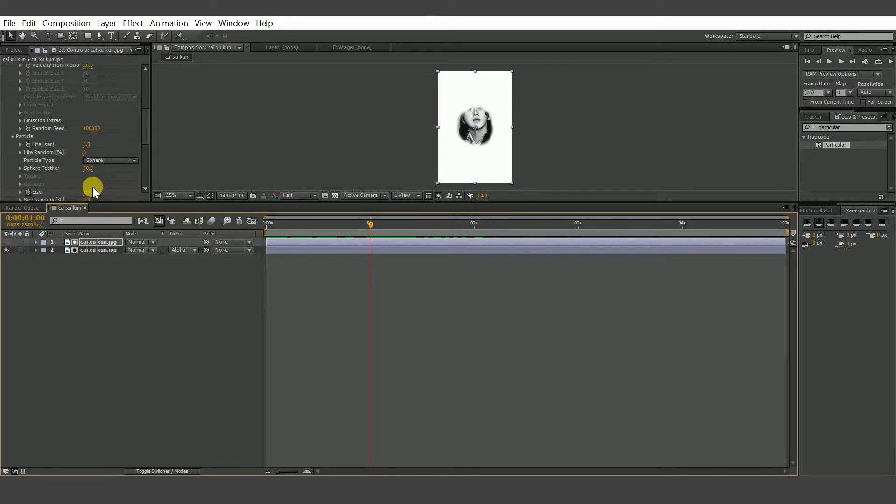
left_click_drag(89, 193, 42, 191)
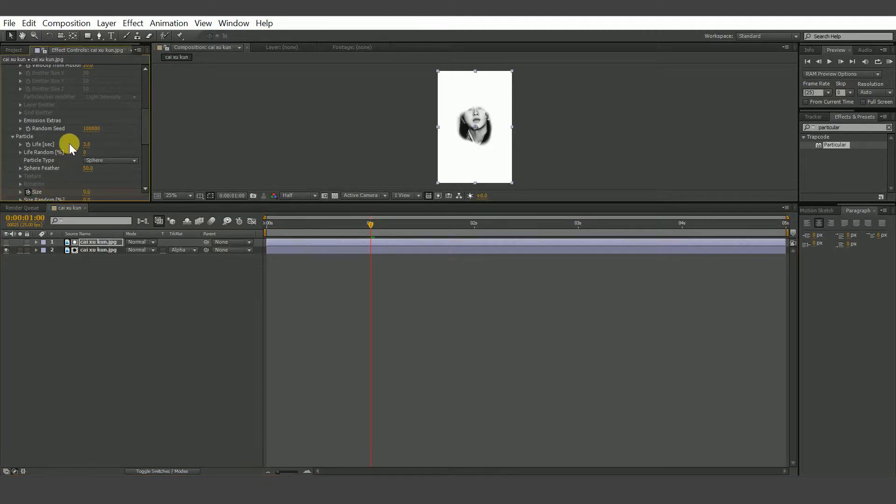
scroll(69, 142, "down", 2)
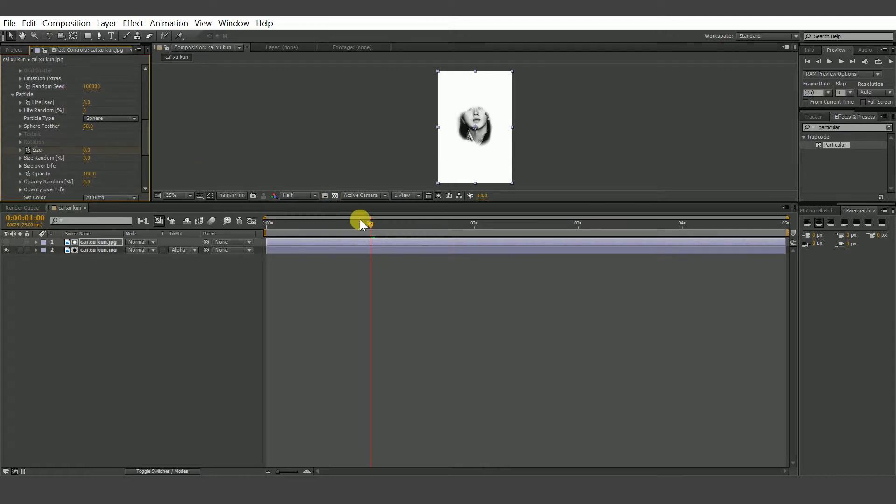
Step: Keyframe and fine-tune the emitter Velocity at several times around the three-second mark so the particles spread across the portrait
left_click_drag(365, 221, 576, 214)
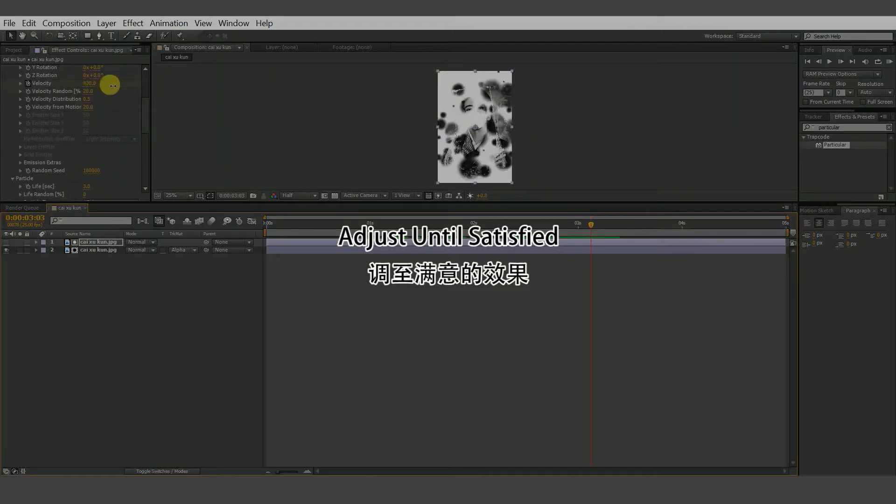
left_click_drag(110, 84, 129, 145)
left_click_drag(592, 225, 612, 225)
mouse_move(92, 160)
left_mouse_down()
mouse_move(222, 162)
mouse_move(100, 160)
left_mouse_up()
scroll(94, 121, "up", 5)
left_click_drag(612, 225, 573, 276)
left_click_drag(92, 113, 87, 114)
left_click_drag(574, 225, 591, 243)
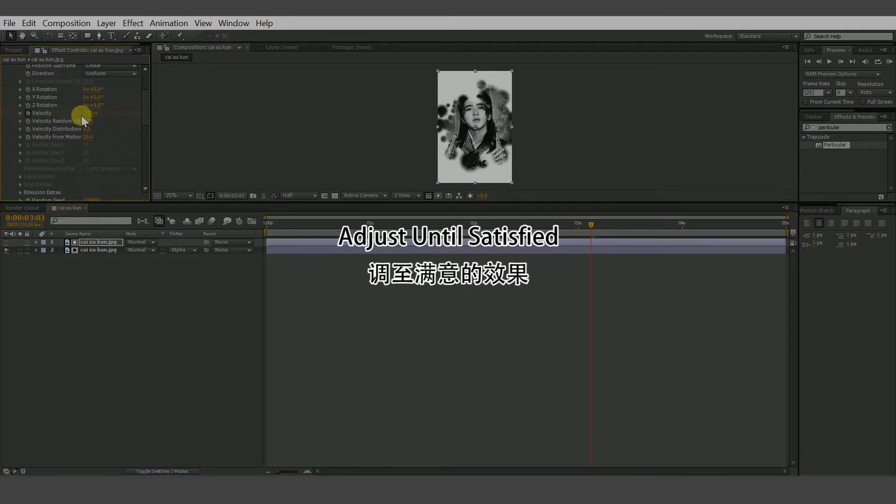
Step: Increase the particle Size to cover more of the portrait just after three seconds
scroll(89, 136, "down", 5)
left_click_drag(93, 153, 132, 148)
left_click_drag(668, 228, 594, 247)
Step: Animate the emitter's Particles/sec from the first frame, raising it in stages past three seconds up to 20000
left_click_drag(145, 137, 146, 93)
left_click_drag(87, 91, 145, 107)
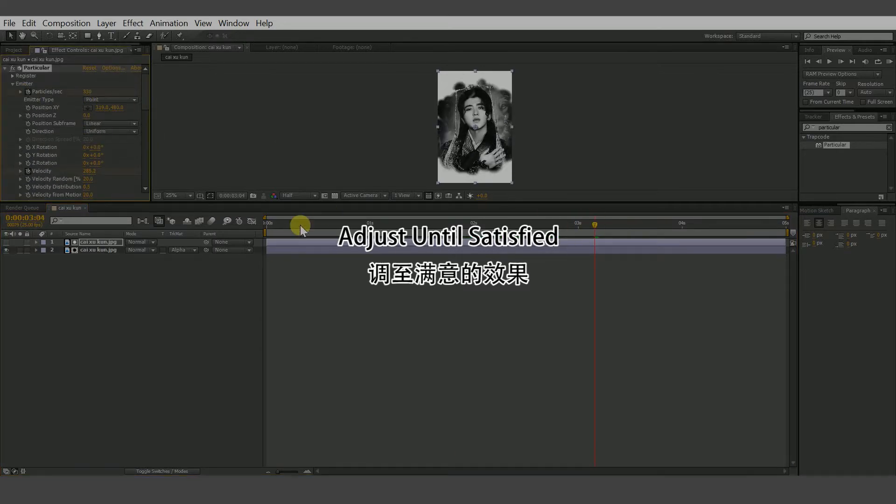
left_click_drag(302, 226, 98, 220)
left_click_drag(266, 224, 578, 225)
left_click_drag(88, 92, 114, 90)
left_click_drag(578, 225, 599, 233)
mouse_move(88, 92)
left_mouse_down()
mouse_move(116, 92)
mouse_move(97, 103)
left_mouse_up()
Step: About half a second past the three-second mark, keyframe the particle Size at 363 and review the keyframes in the timeline
left_click_drag(599, 225, 628, 229)
scroll(108, 131, "down", 3)
left_click_drag(90, 115, 131, 117)
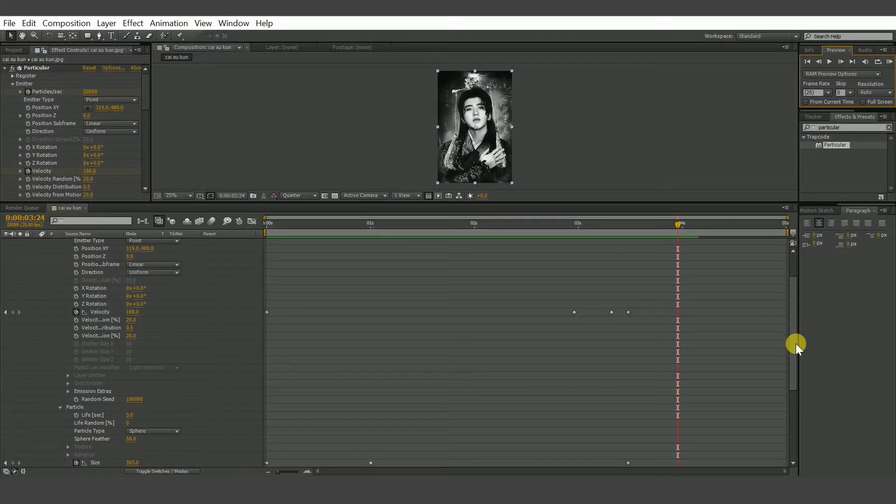
left_click_drag(796, 344, 792, 363)
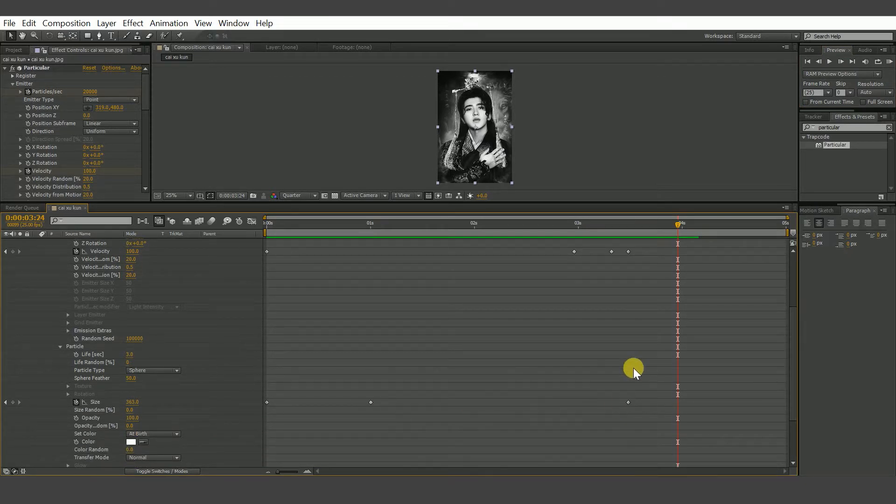
Step: Collapse the matte layer's properties and add the original color portrait to the composition as the bottom layer
left_click_drag(676, 227, 684, 318)
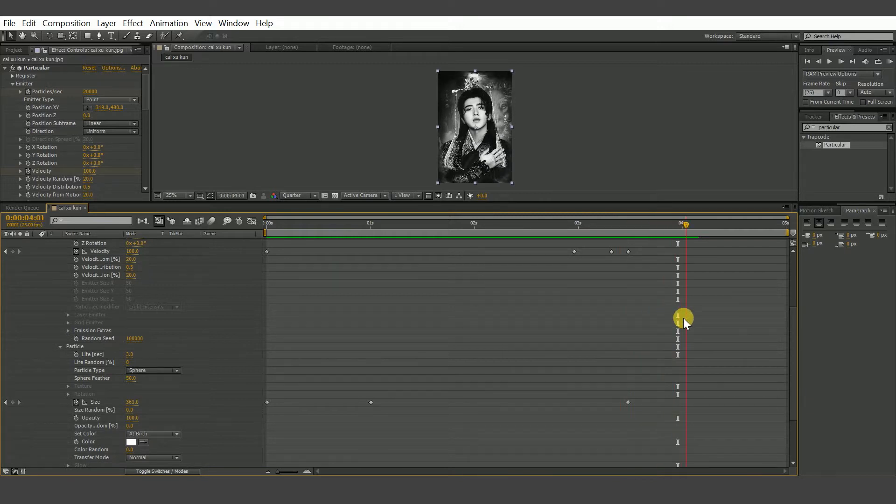
scroll(89, 260, "up", 5)
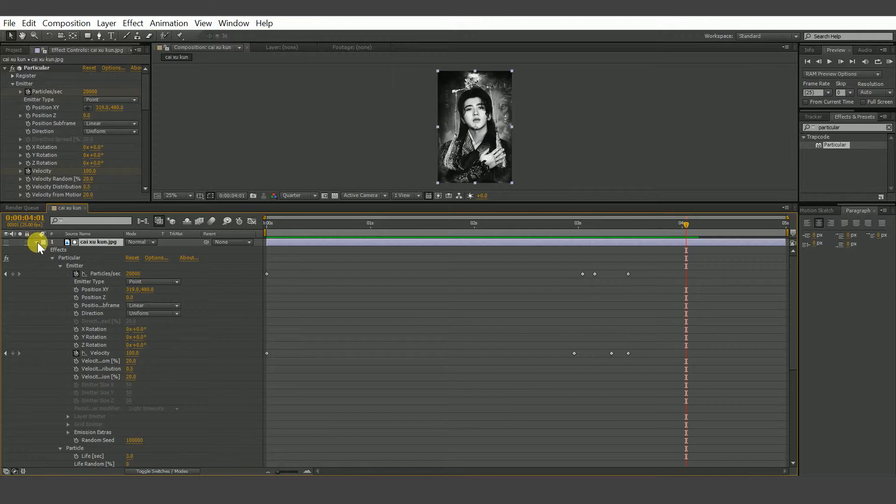
left_click(37, 242)
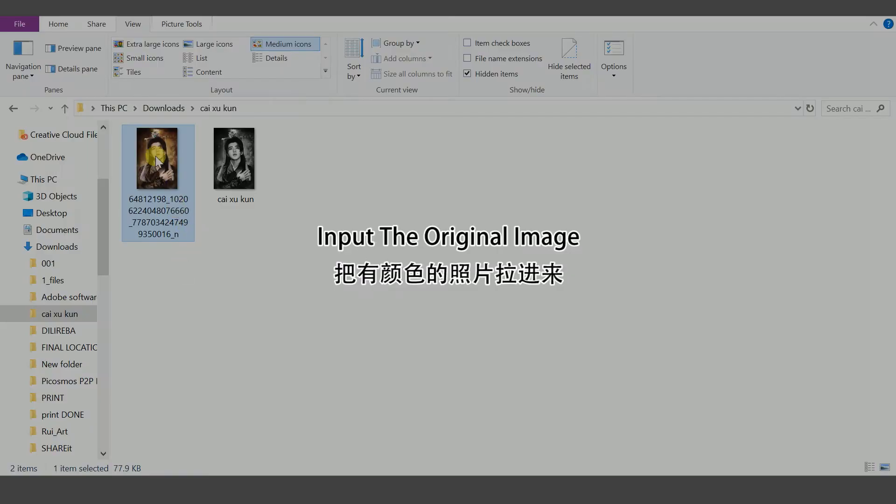
left_click_drag(156, 162, 60, 256)
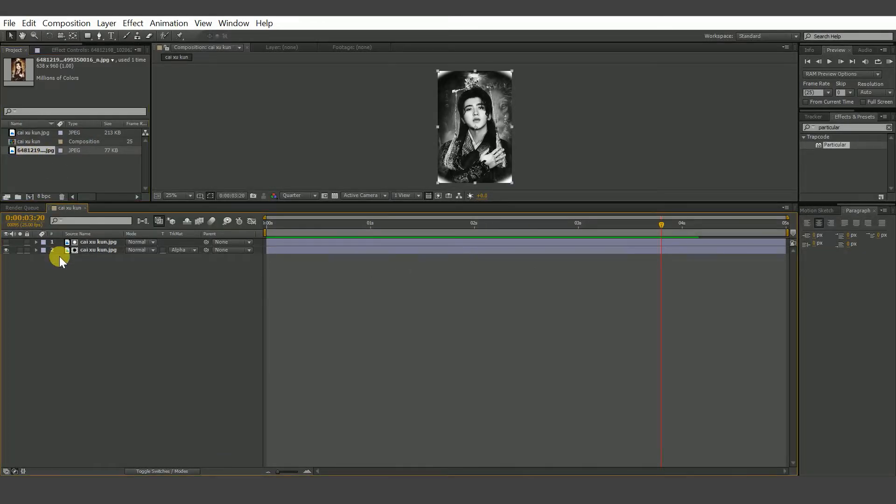
Step: Try the Alpha Inverted track matte on the visible grayscale layer and check it back at the first frame
left_click(188, 250)
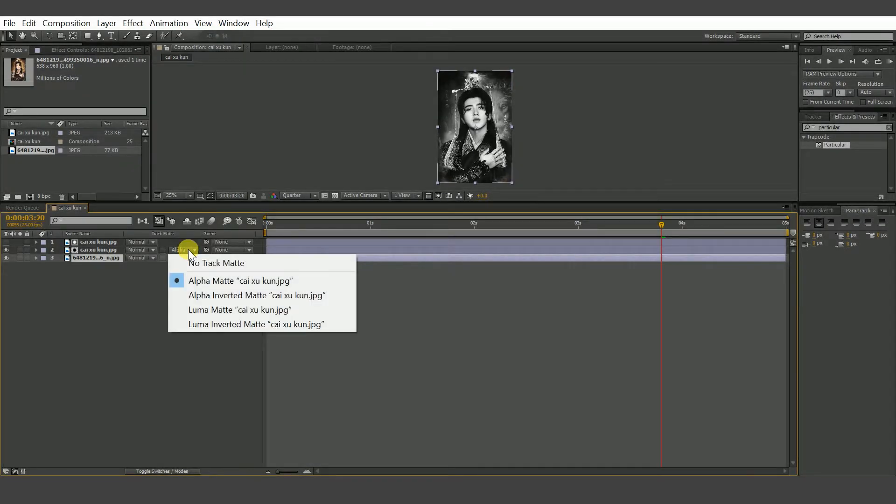
left_click(201, 295)
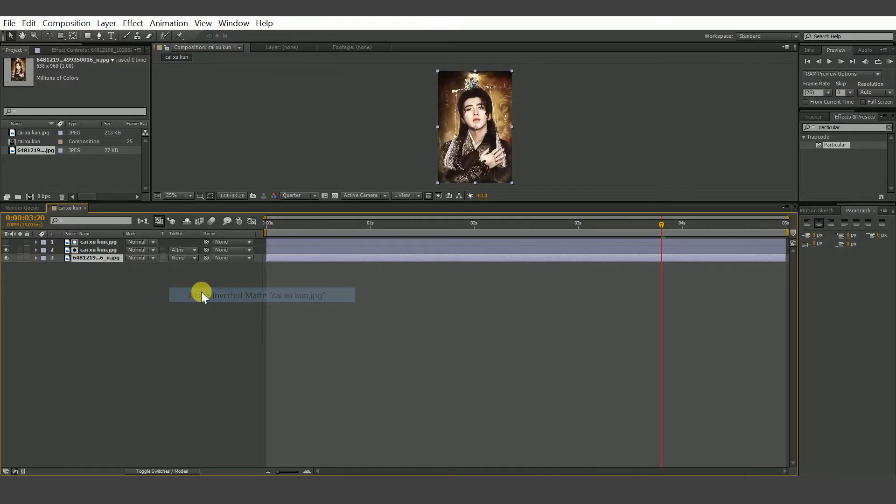
left_click_drag(660, 225, 223, 267)
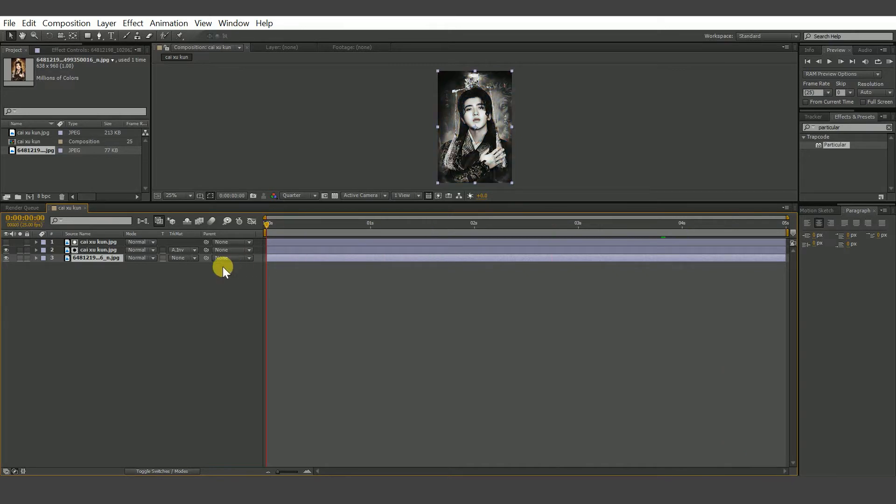
Step: Try the Luma Matte on the visible grayscale layer and scrub through the timeline to check the reveal
left_click(191, 249)
left_click(210, 309)
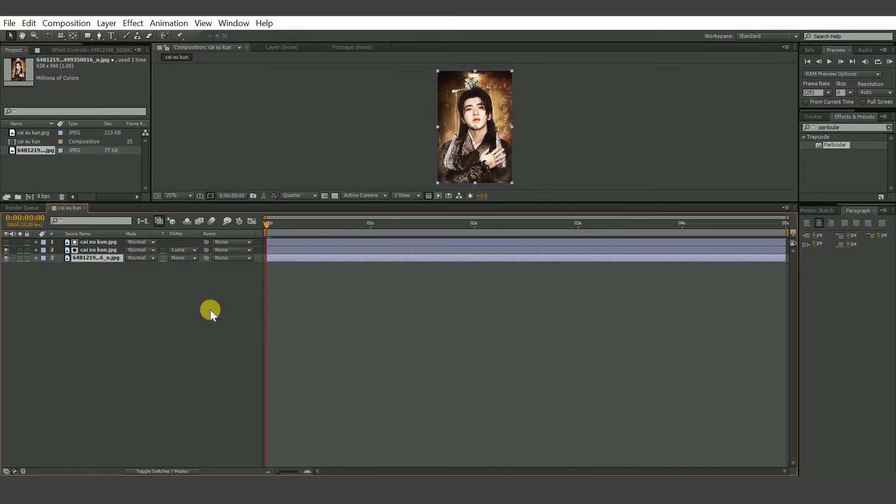
left_click_drag(287, 224, 333, 231)
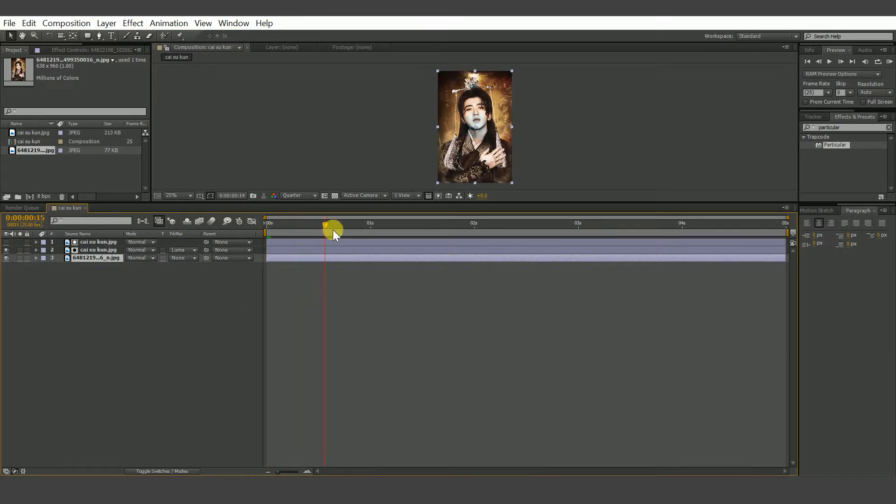
left_click_drag(422, 234, 578, 233)
left_click_drag(639, 230, 663, 230)
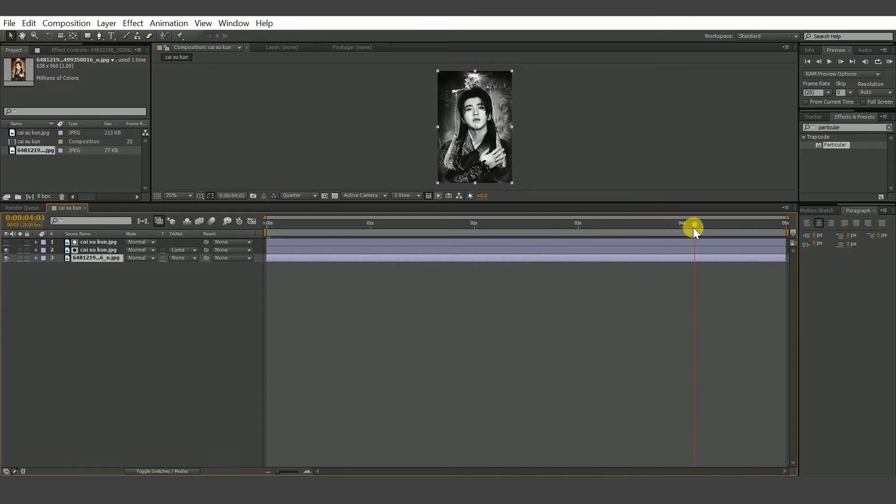
left_click_drag(693, 228, 702, 231)
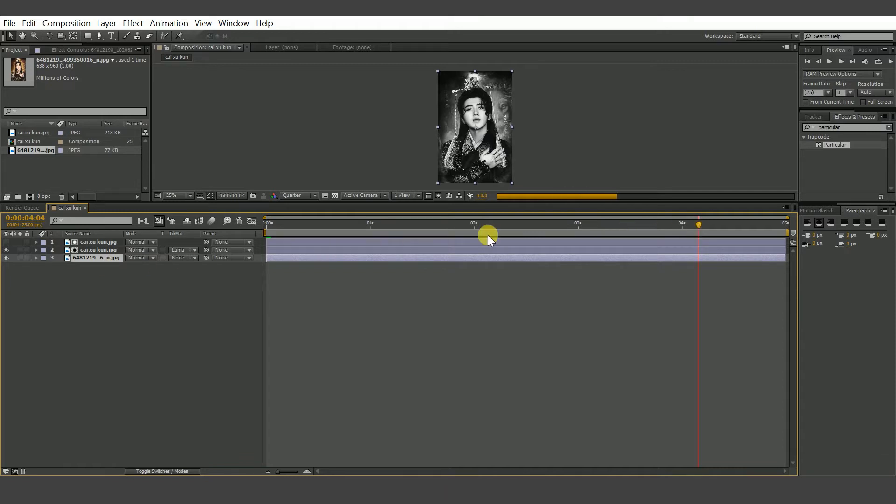
left_click_drag(696, 224, 512, 223)
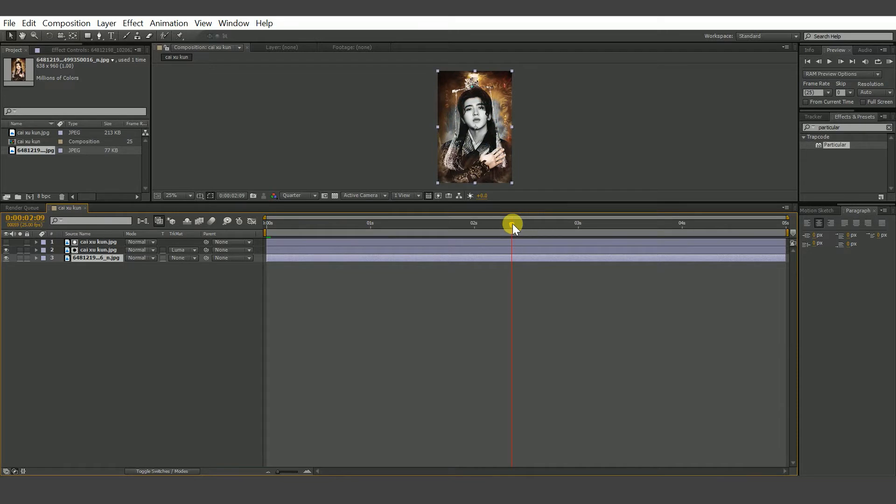
Step: Try the Luma Inverted Matte on the visible grayscale layer and scrub towards four seconds to compare
left_click(185, 252)
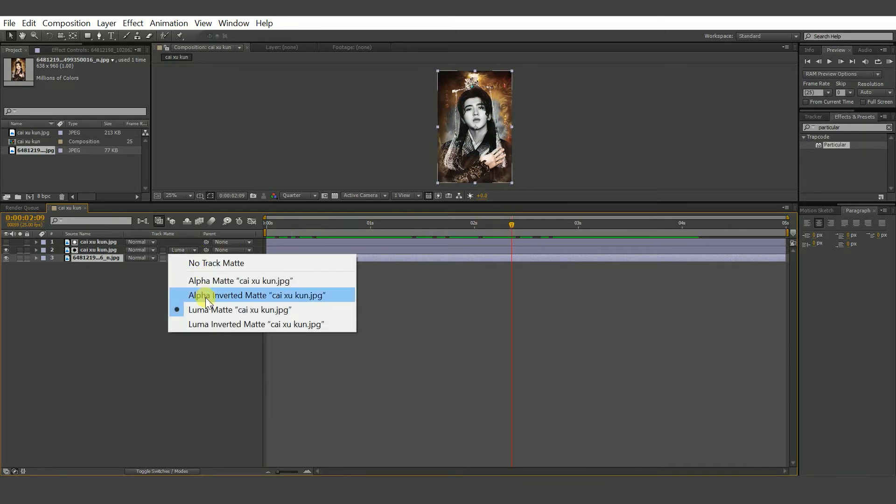
left_click(211, 321)
left_click_drag(510, 222, 670, 202)
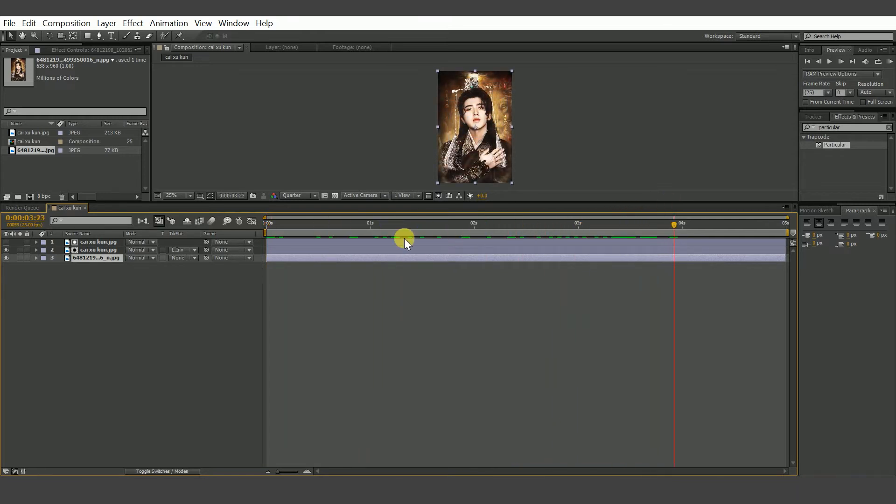
Step: Set the visible grayscale layer's track matte to Alpha Inverted and check the color reveal along the timeline
left_click(180, 250)
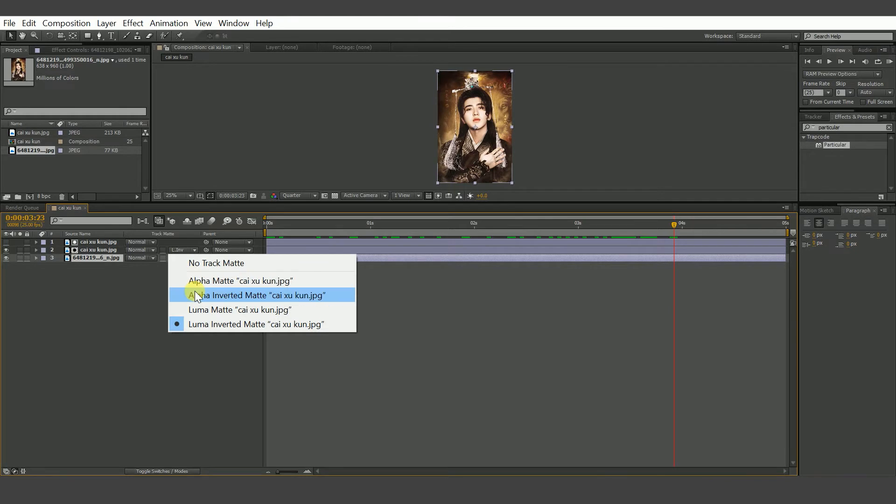
left_click(196, 292)
left_click_drag(671, 225, 740, 195)
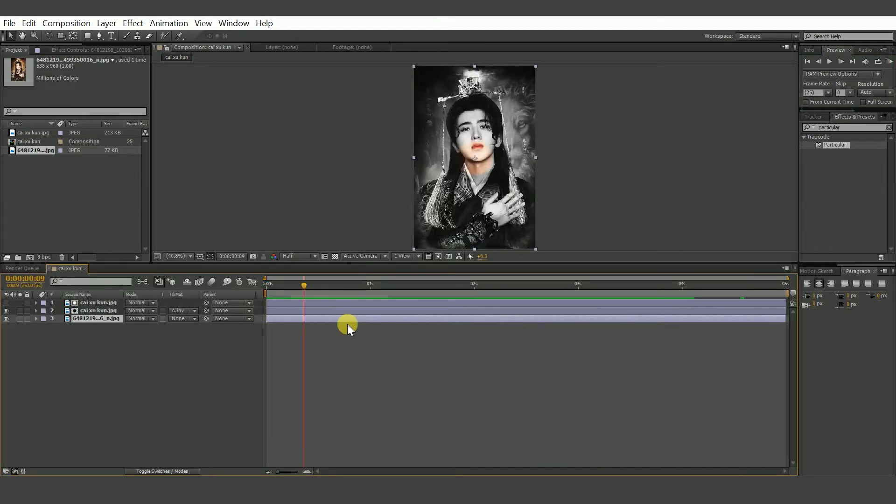
Step: End the work area at 0:00:04:00 and play a RAM preview of the color reveal
left_click_drag(346, 324, 685, 327)
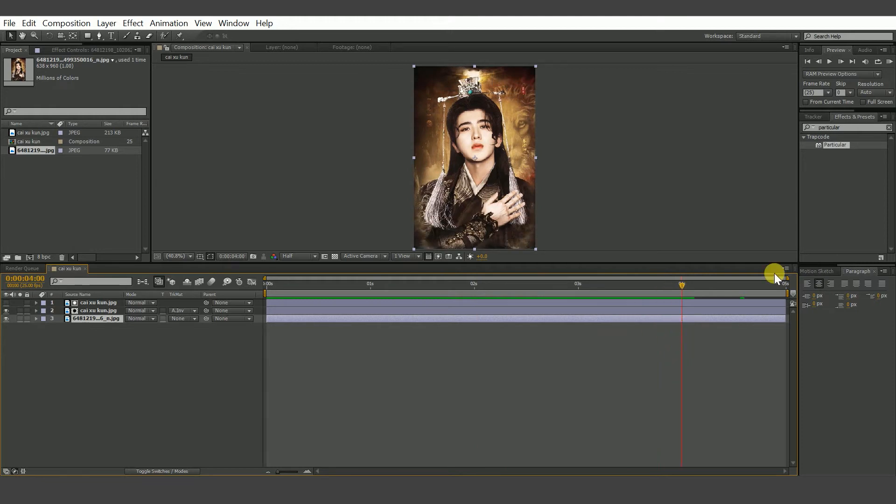
left_click_drag(789, 293, 682, 294)
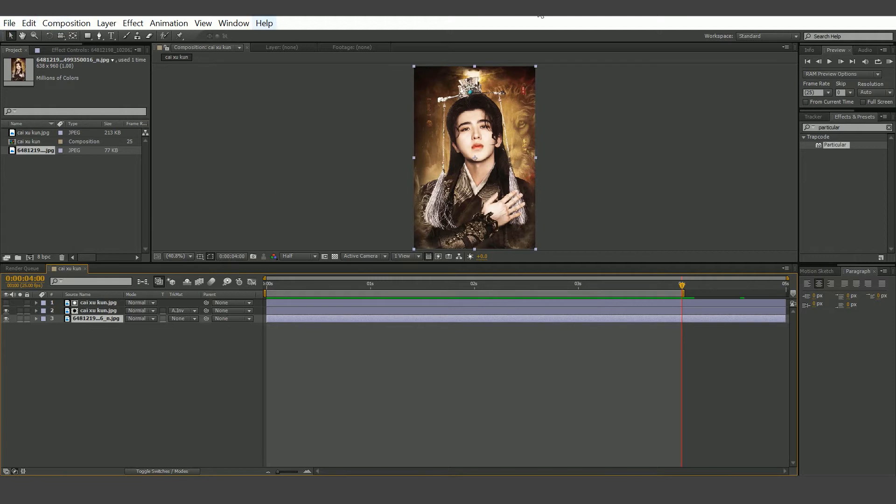
left_click(890, 62)
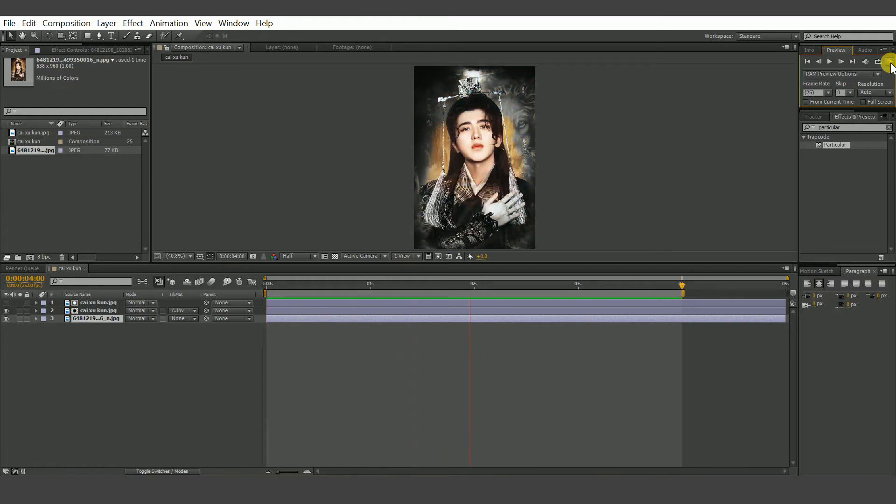
key("space")
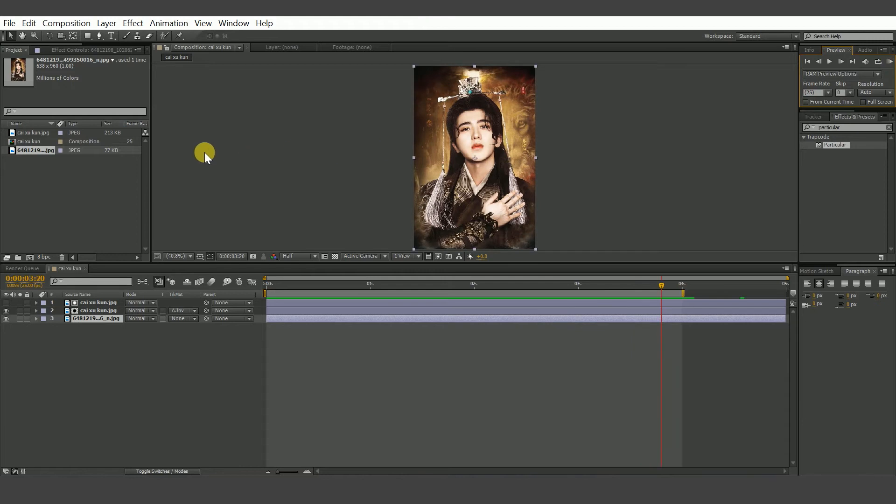
Step: Add the composition to the render queue and set its output module format to H.264
left_click(9, 23)
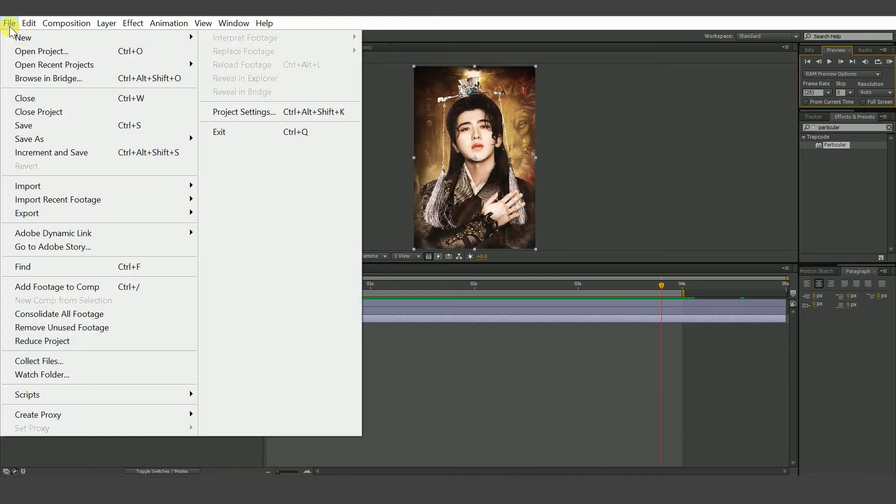
mouse_move(109, 212)
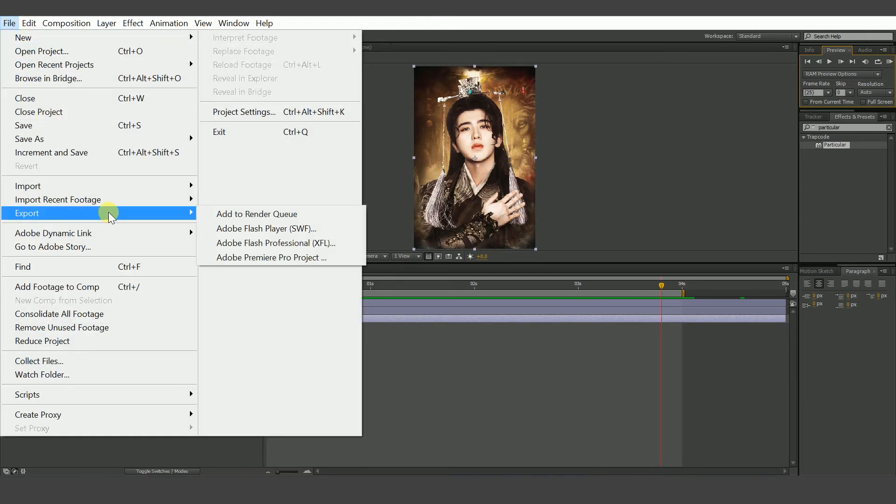
left_click(234, 214)
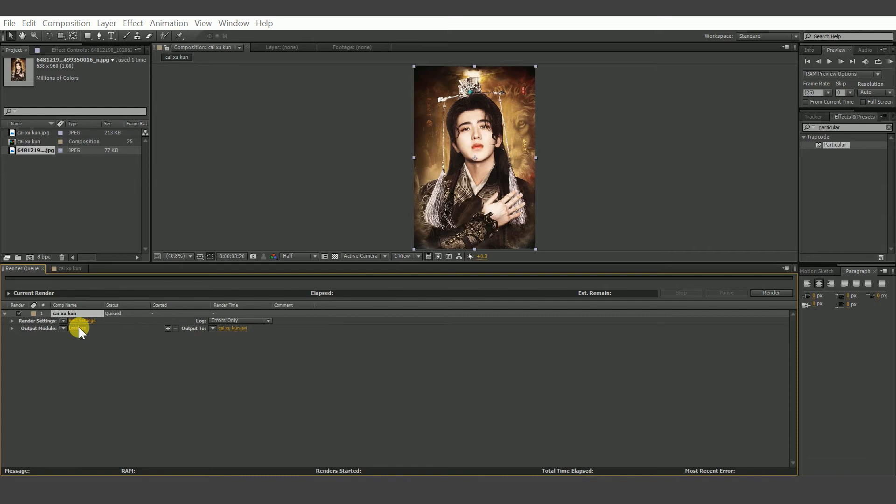
left_click(79, 327)
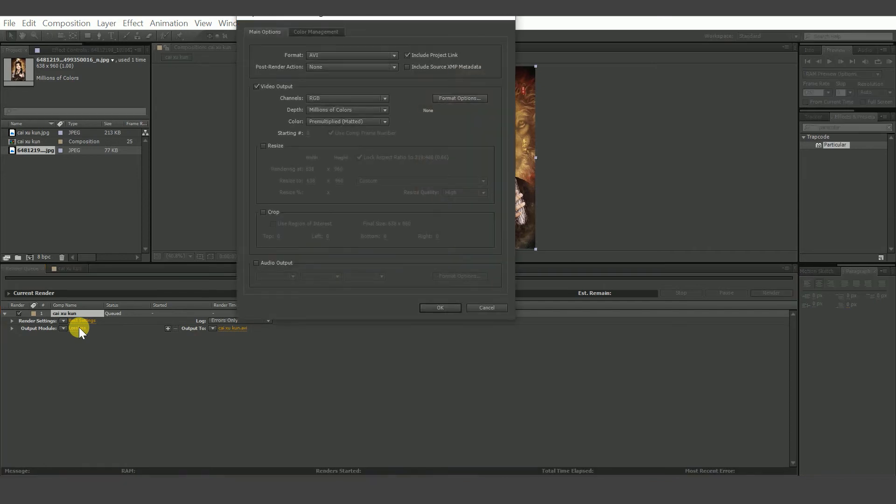
left_click(335, 55)
left_click(336, 141)
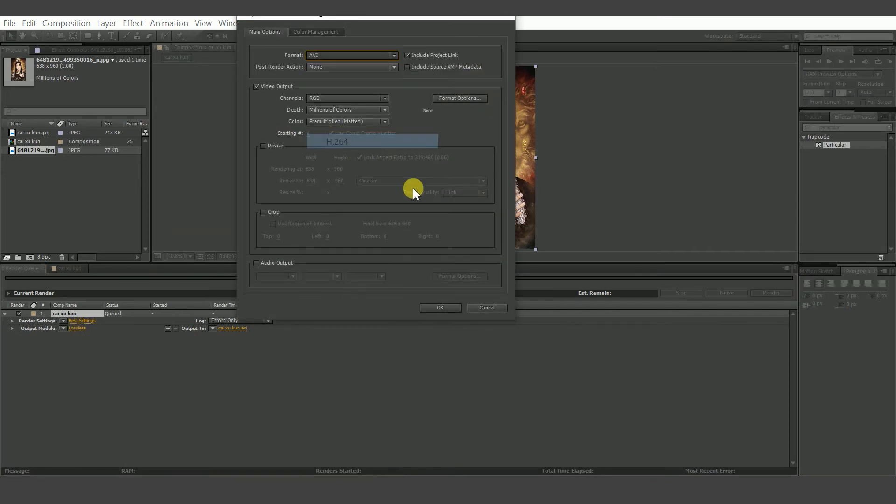
left_click(442, 307)
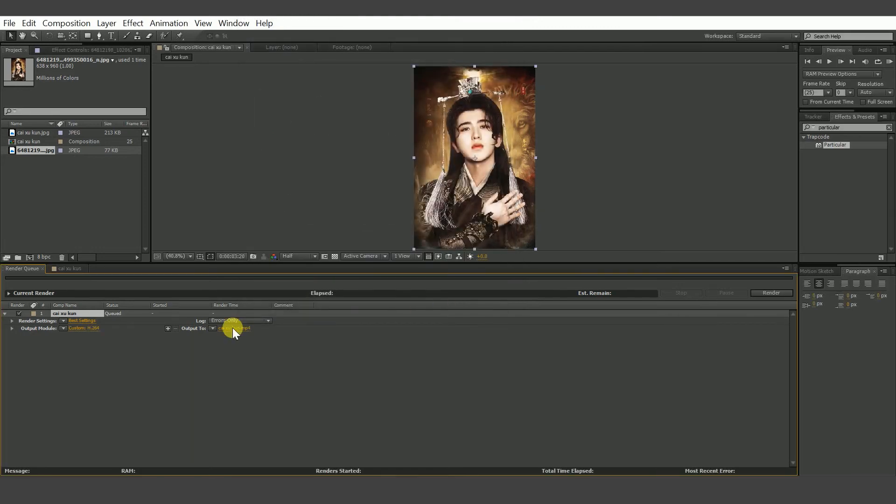
Step: Set the output movie to an MP4 in the export video(effect) folder and start the render
left_click(233, 329)
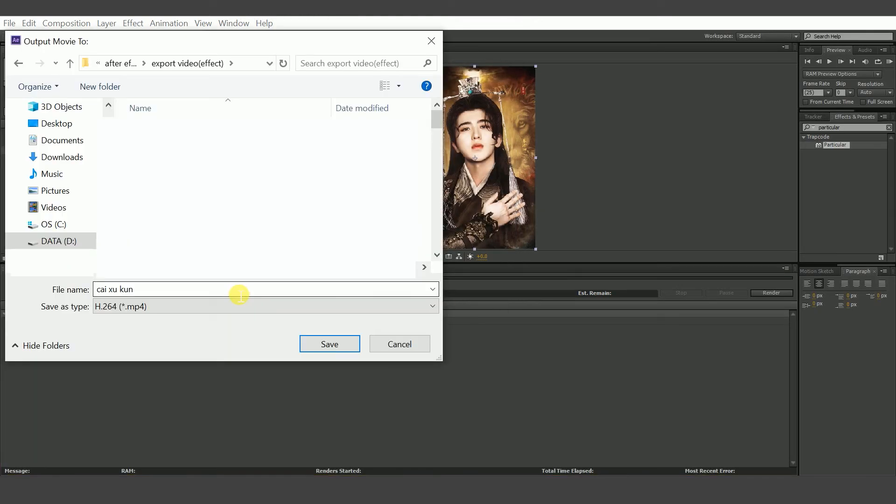
left_click(338, 344)
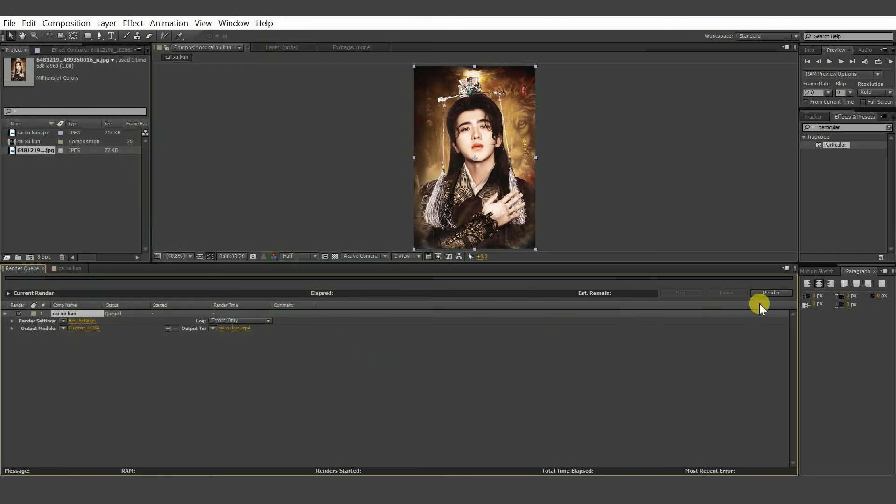
left_click(770, 292)
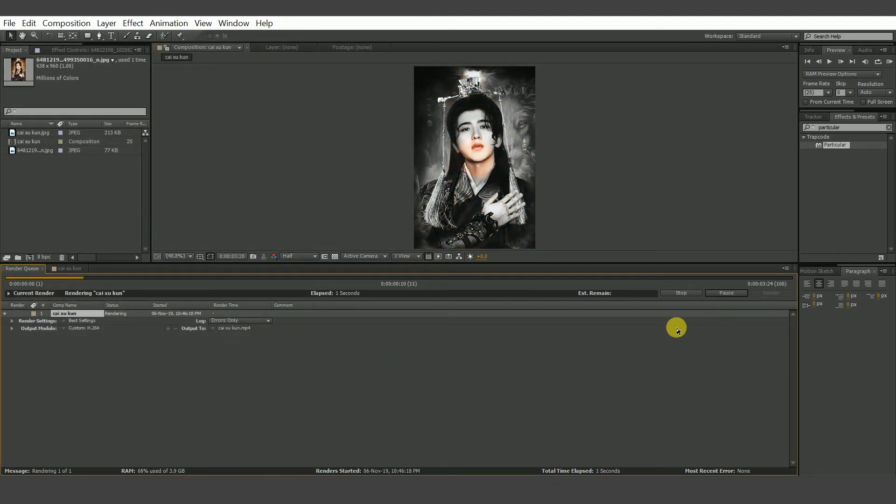